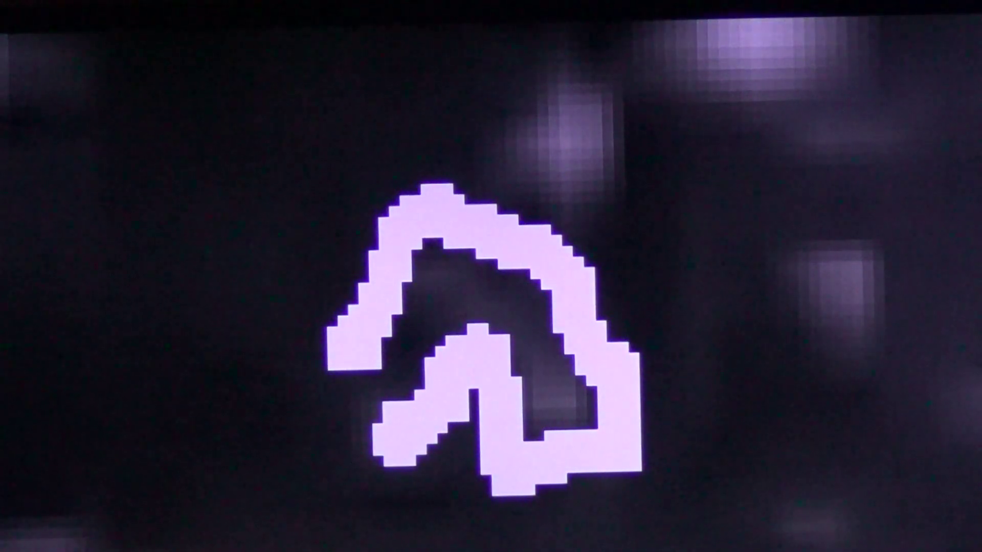
Brush lavender strokes filling the lower gap, looping above, and extending down the right edge
{"action": "left_click_drag", "start_coordinate": [582, 383], "coordinate": [529, 384]}
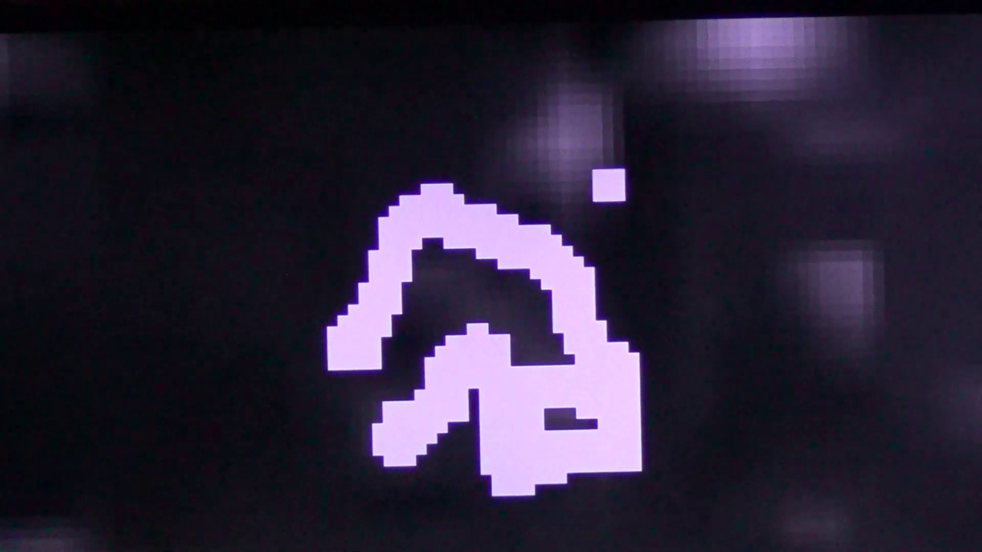
{"action": "mouse_move", "coordinate": [607, 191]}
{"action": "left_mouse_down"}
{"action": "mouse_move", "coordinate": [522, 184]}
{"action": "mouse_move", "coordinate": [660, 184]}
{"action": "left_mouse_up"}
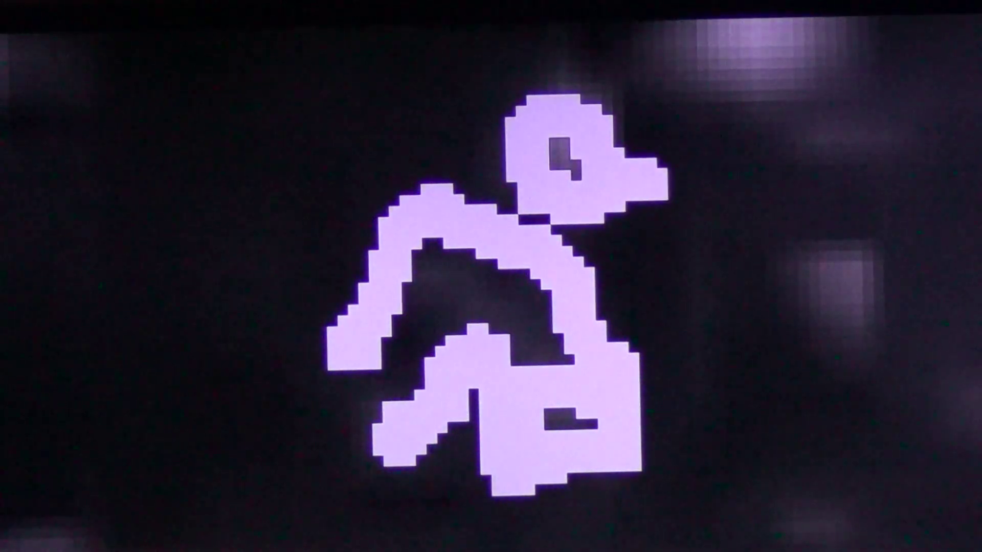
{"action": "mouse_move", "coordinate": [913, 360]}
{"action": "left_mouse_down"}
{"action": "mouse_move", "coordinate": [913, 291]}
{"action": "mouse_move", "coordinate": [859, 237]}
{"action": "mouse_move", "coordinate": [806, 261]}
{"action": "mouse_move", "coordinate": [810, 345]}
{"action": "mouse_move", "coordinate": [859, 346]}
{"action": "left_mouse_up"}
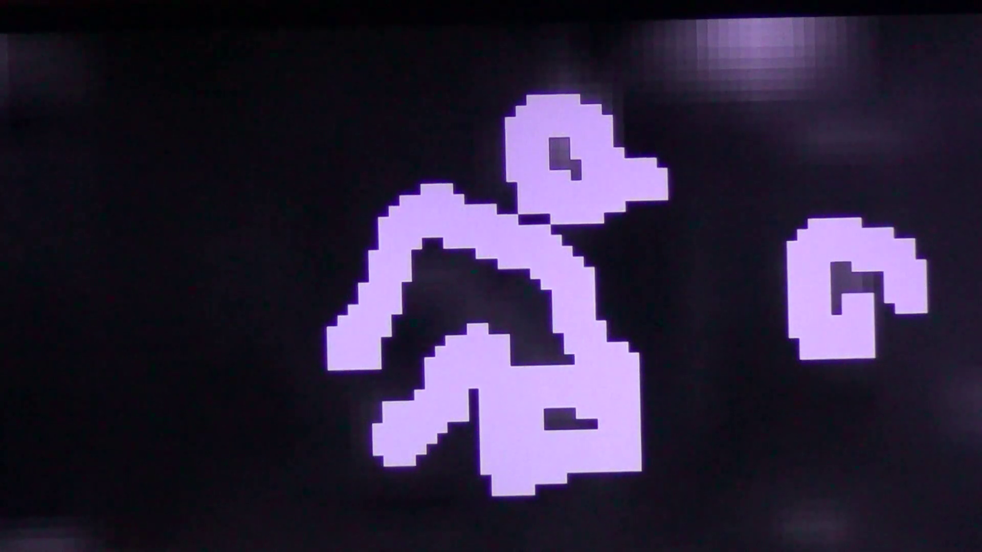
{"action": "left_click_drag", "start_coordinate": [920, 338], "coordinate": [944, 445]}
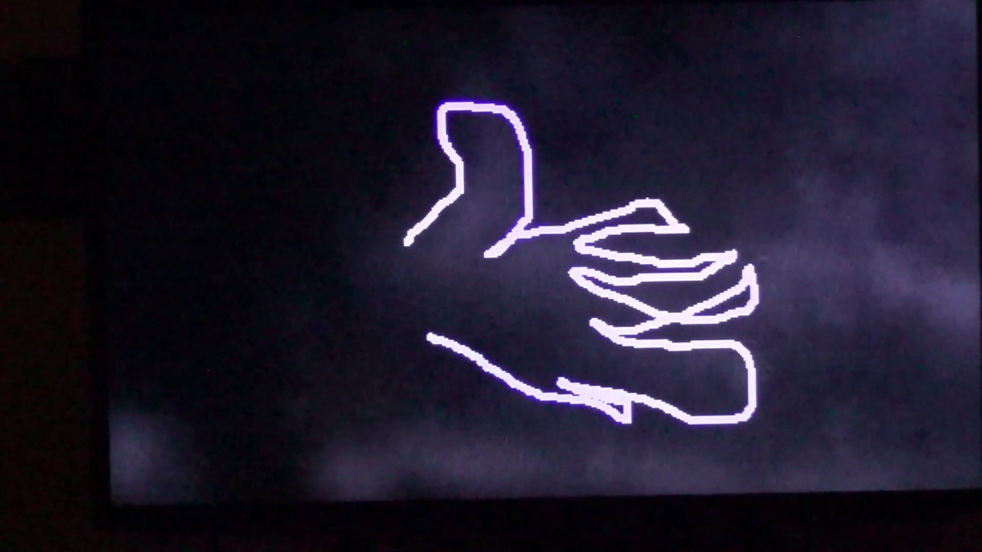
{"action": "scroll", "coordinate": [492, 276], "scroll_direction": "down", "scroll_amount": 3}
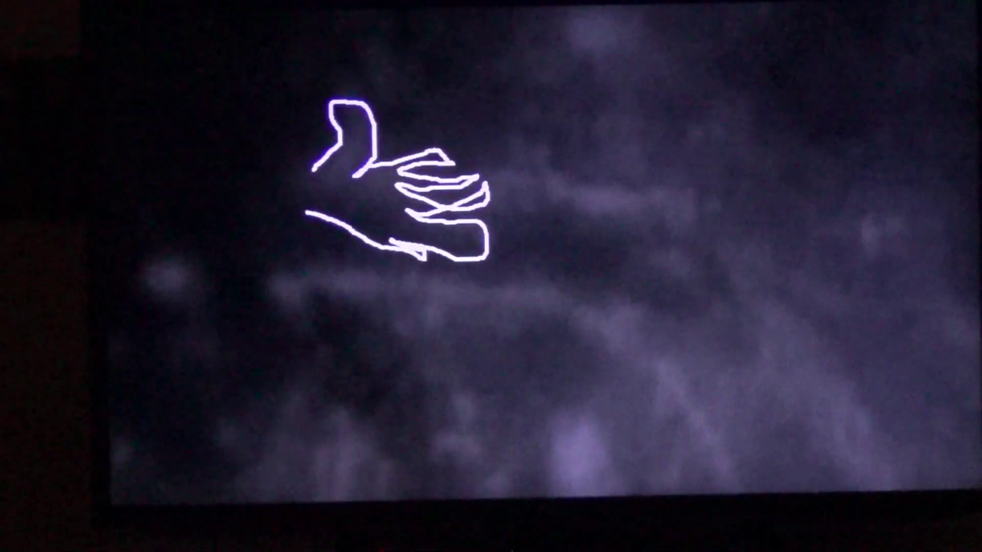